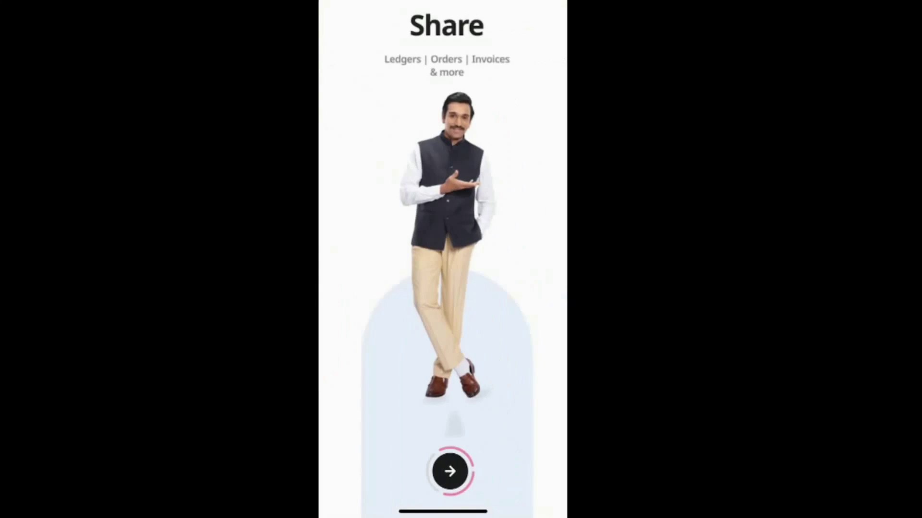
- Skip past the onboarding slides to reach the Login to Busy screen
click(436, 476)
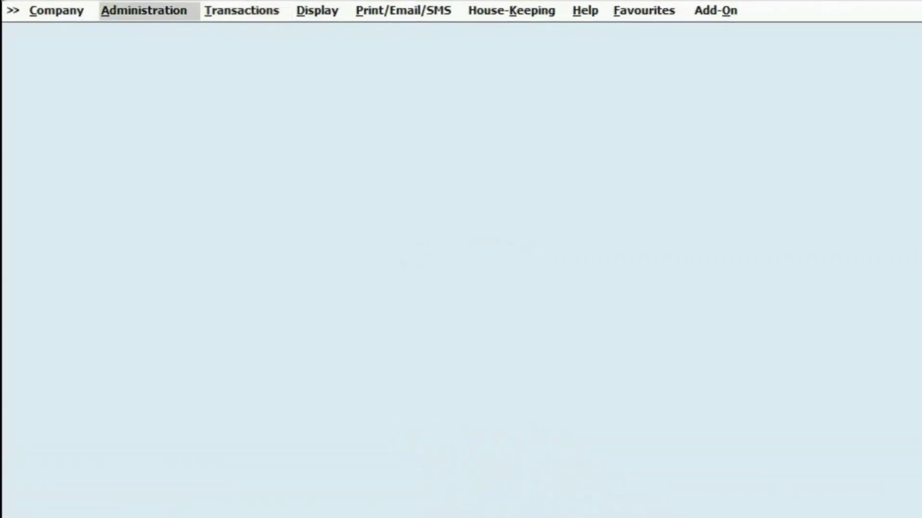
- Go to the Configure Mobile App screen under Administration > Mobile App
key(Return)
key(Down)
key(Down)
key(Down)
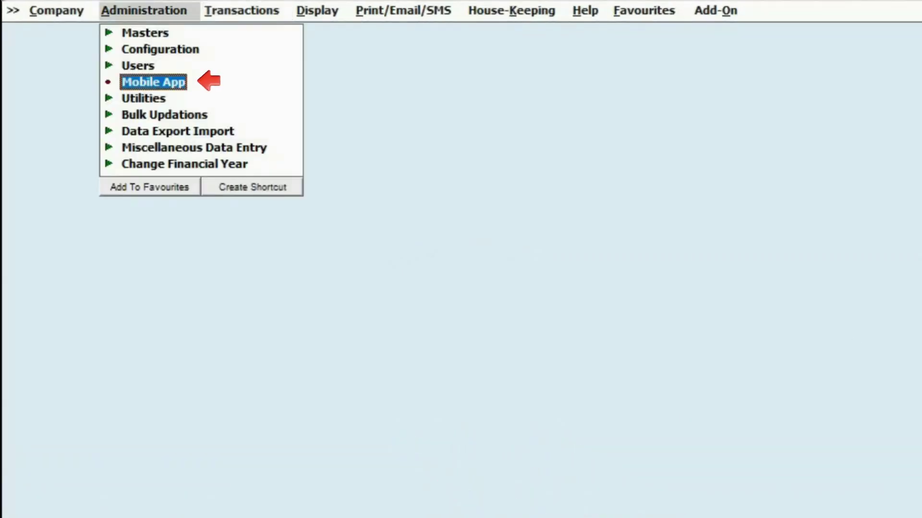
key(Return)
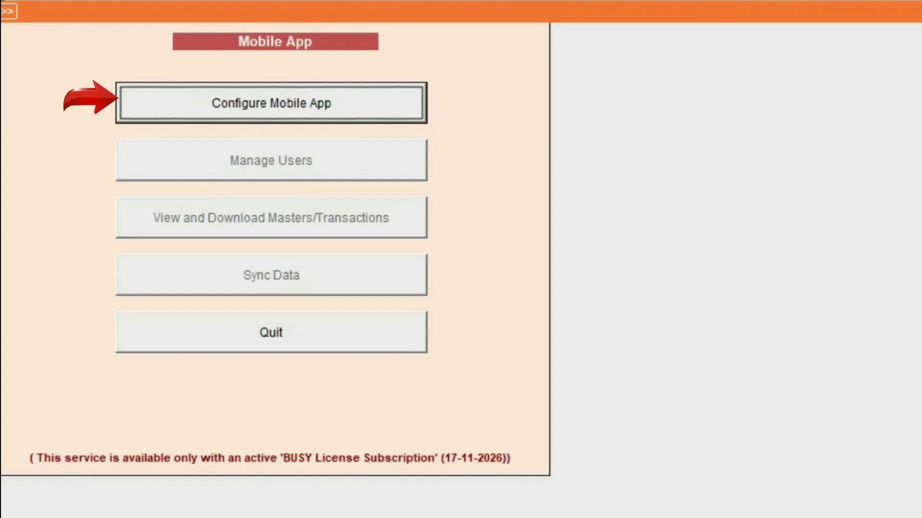
click(252, 87)
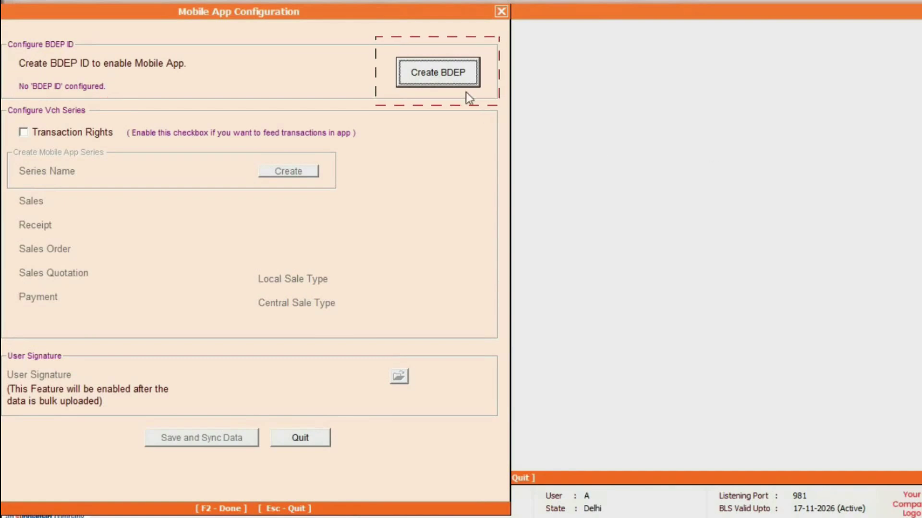
- Create BDEP ID KA99 and save the mobile app configuration
click(461, 81)
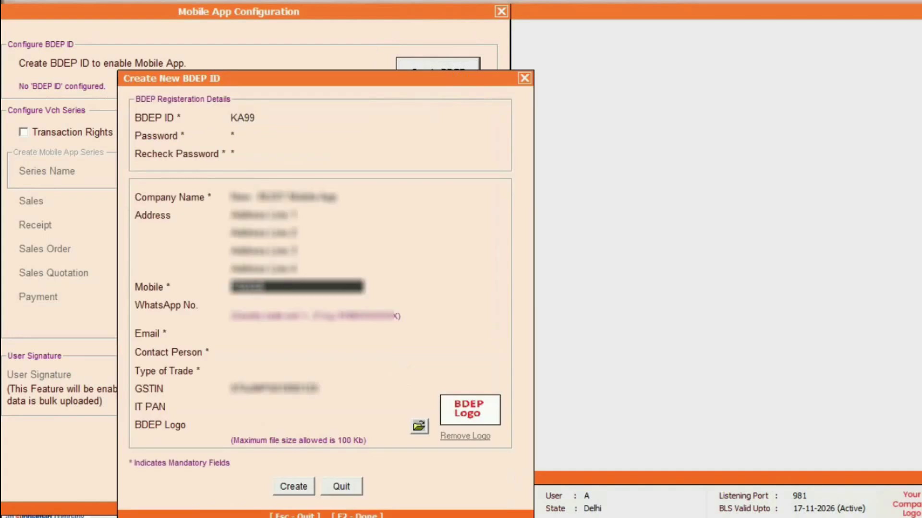
key(F2)
key(Return)
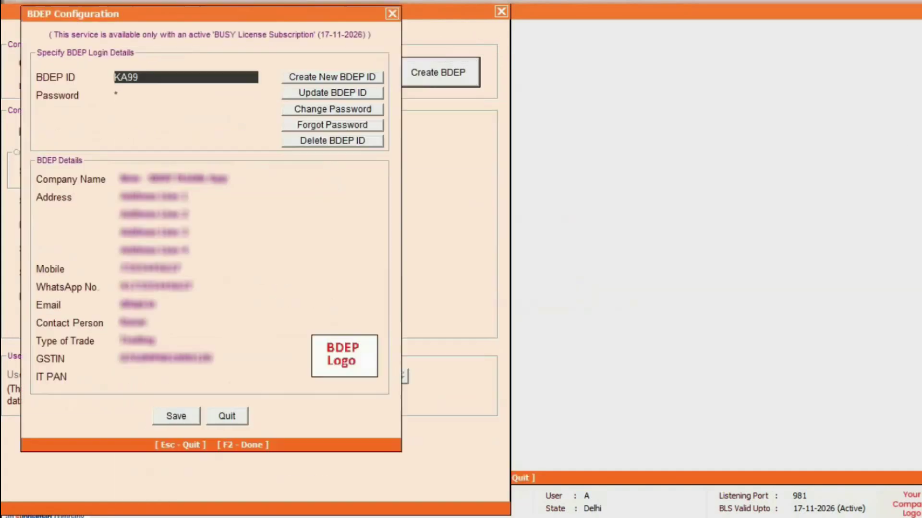
key(F2)
key(Return)
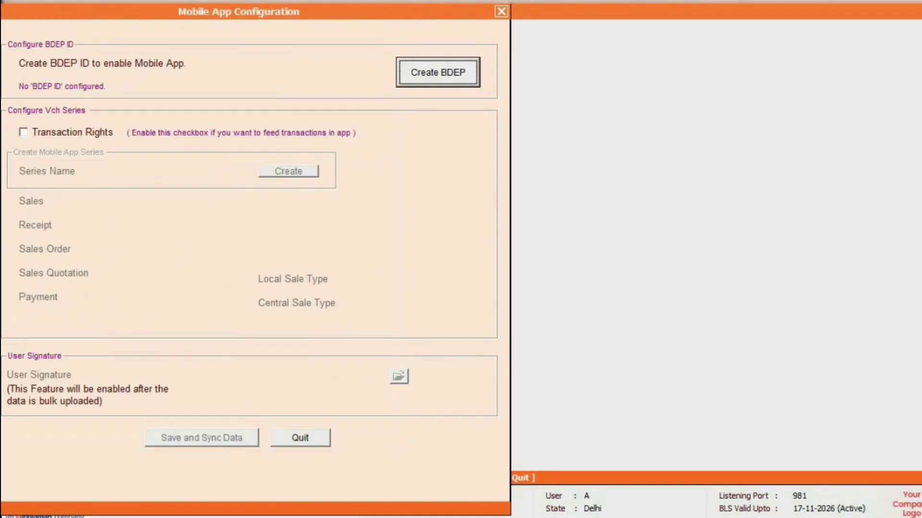
- Enable transaction rights, create series M-App, and choose Central-TaxIncl. as central sale type
key(space)
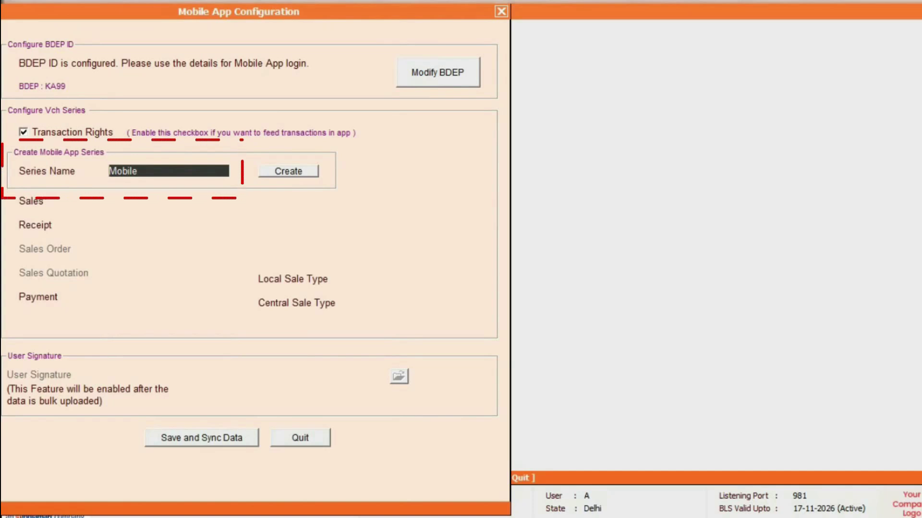
text(M-)
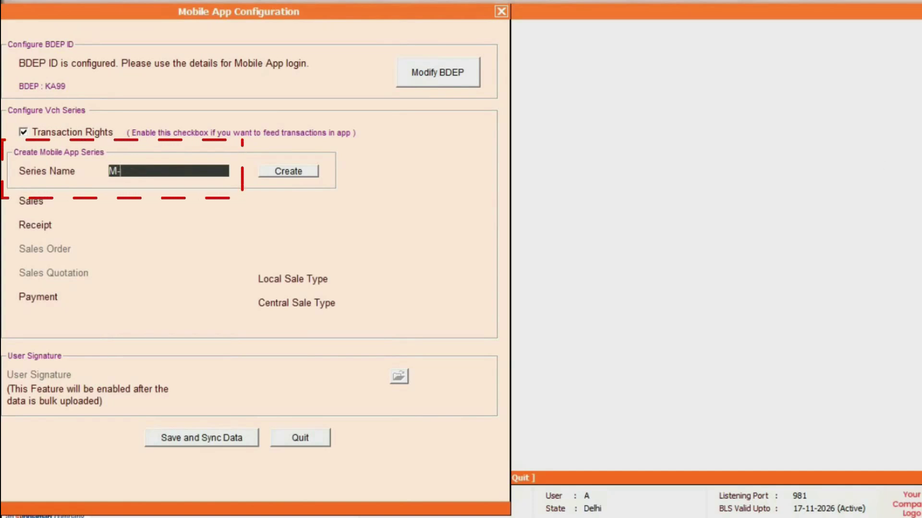
text(App)
key(Return)
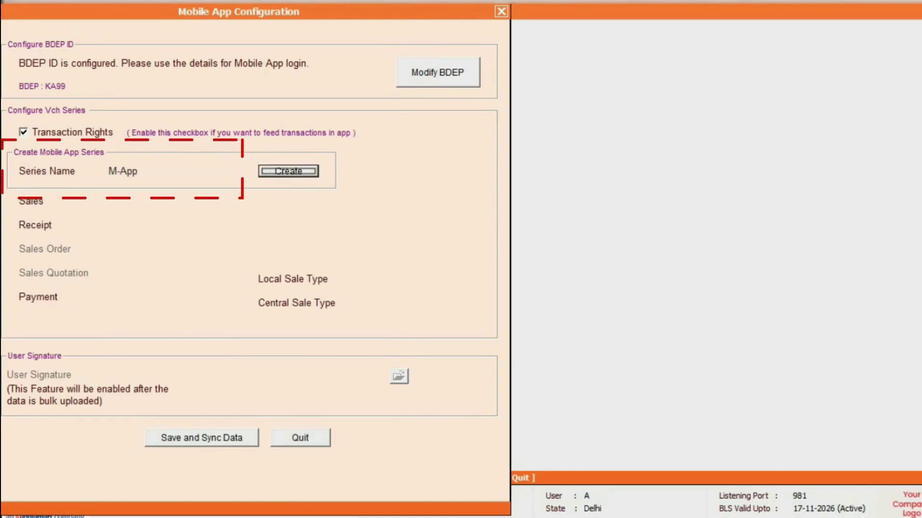
click(285, 171)
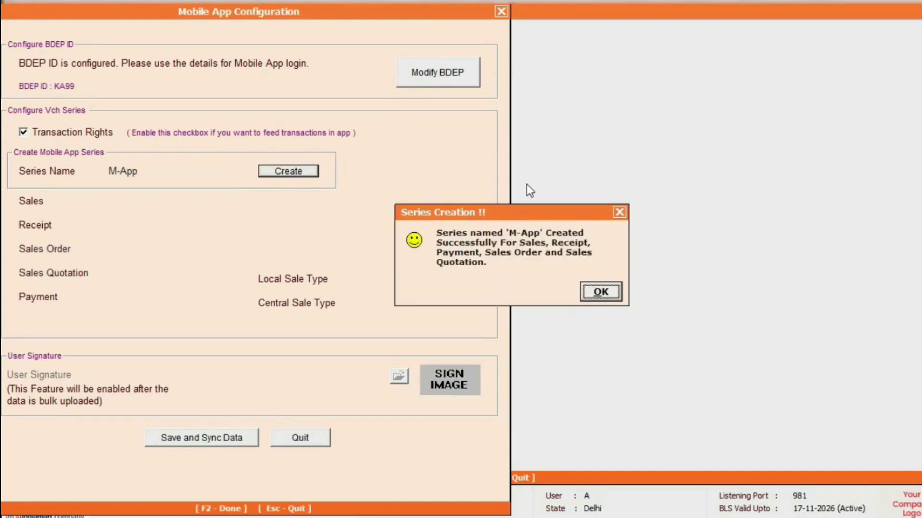
key(Return)
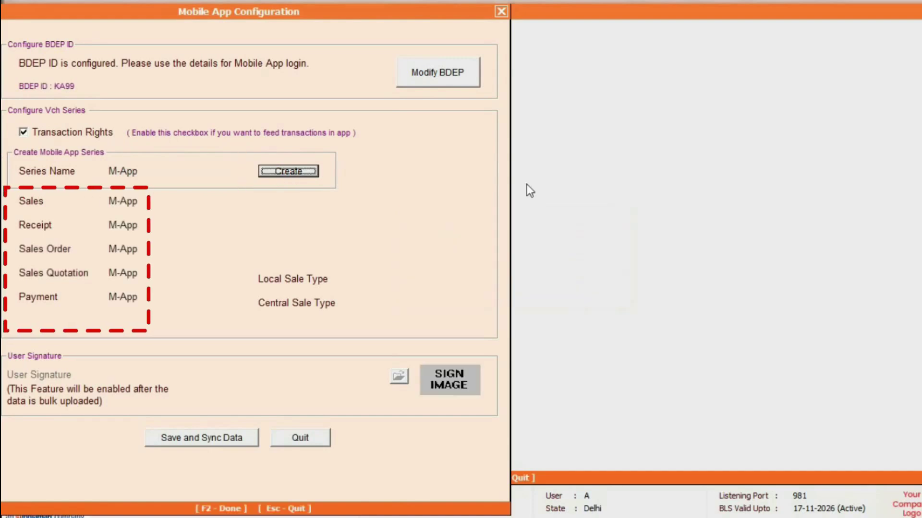
key(Down)
key(Return)
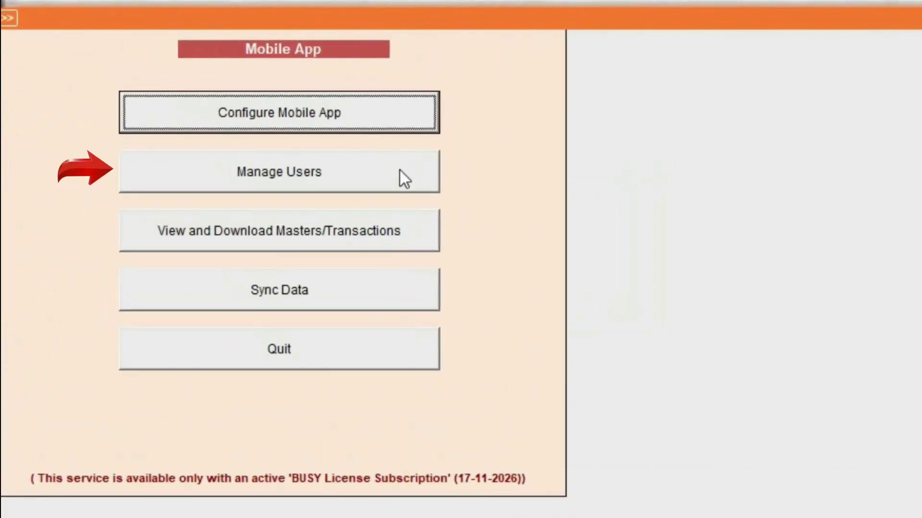
- Bring up Manage Users to add the mobile app user
click(400, 171)
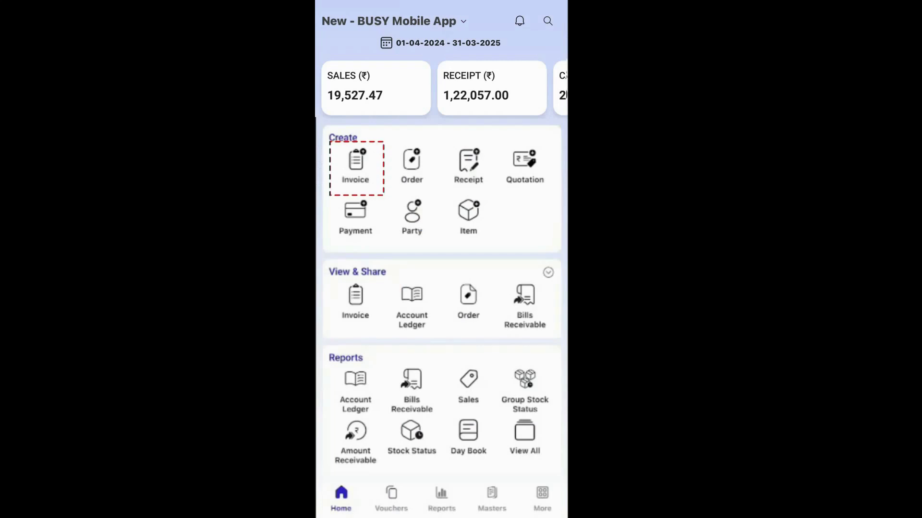
- Start a new sales invoice from Create > Invoice in the mobile app
click(355, 165)
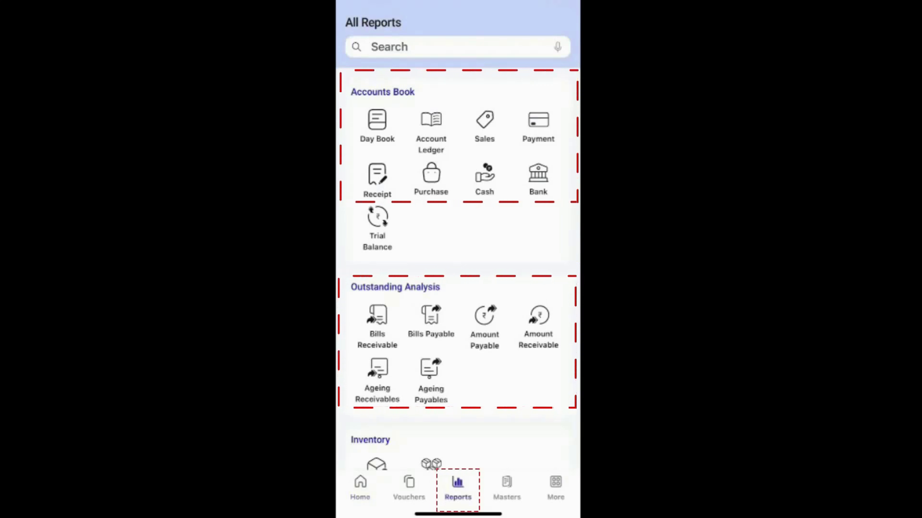
scroll(457, 266, down, 3)
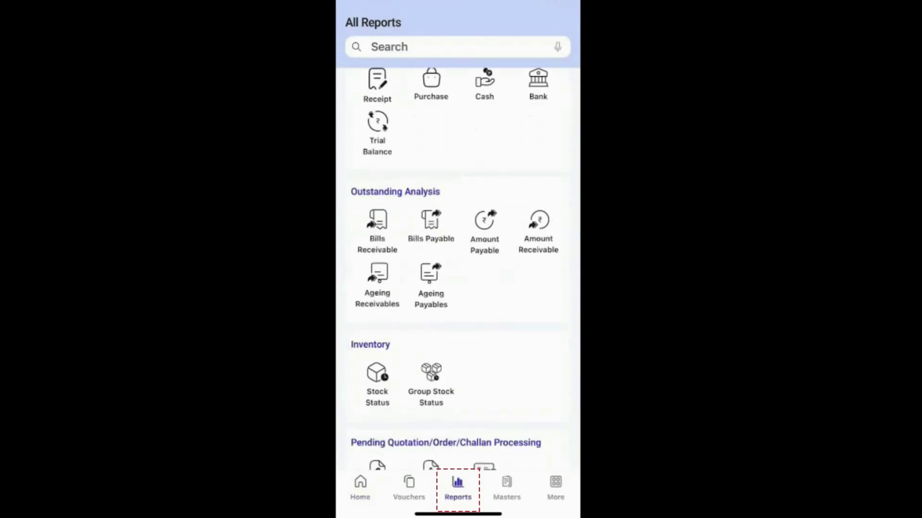
scroll(457, 288, down, 2)
scroll(457, 288, down, 5)
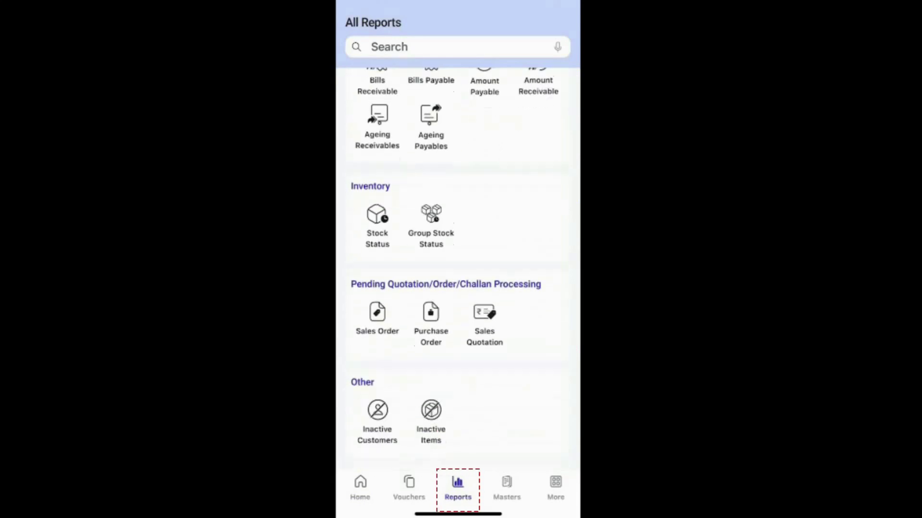
scroll(458, 288, up, 2)
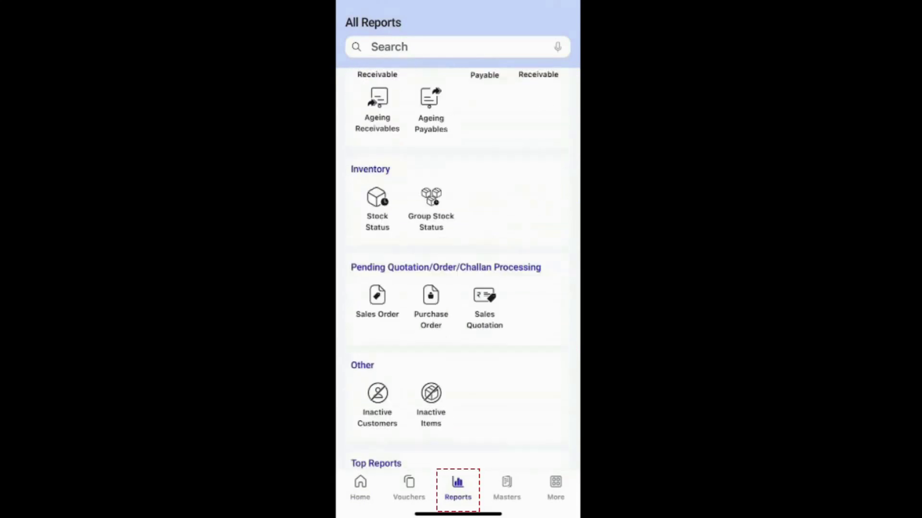
scroll(458, 288, up, 5)
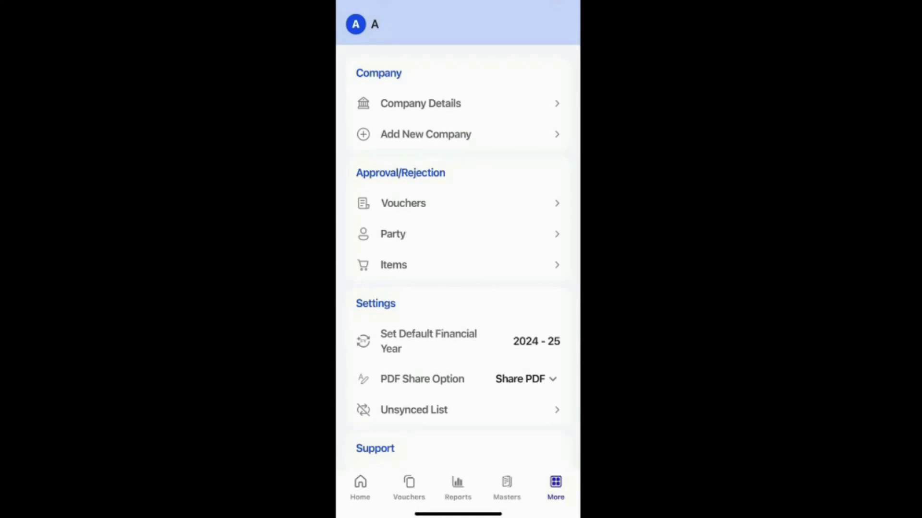
scroll(458, 258, down, 2)
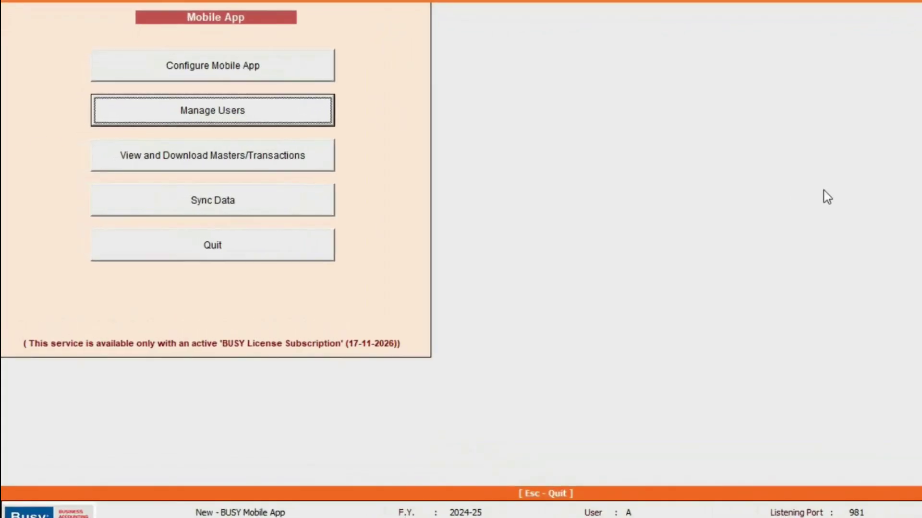
- Save the downloaded mobile party, item and invoice MA/1/24-25 into BUSY's books
click(270, 157)
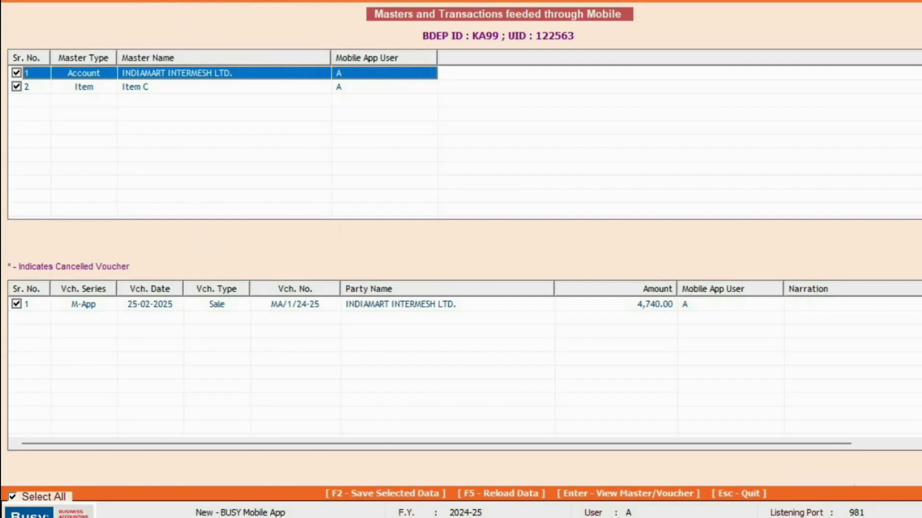
key(F2)
key(Return)
key(Return)
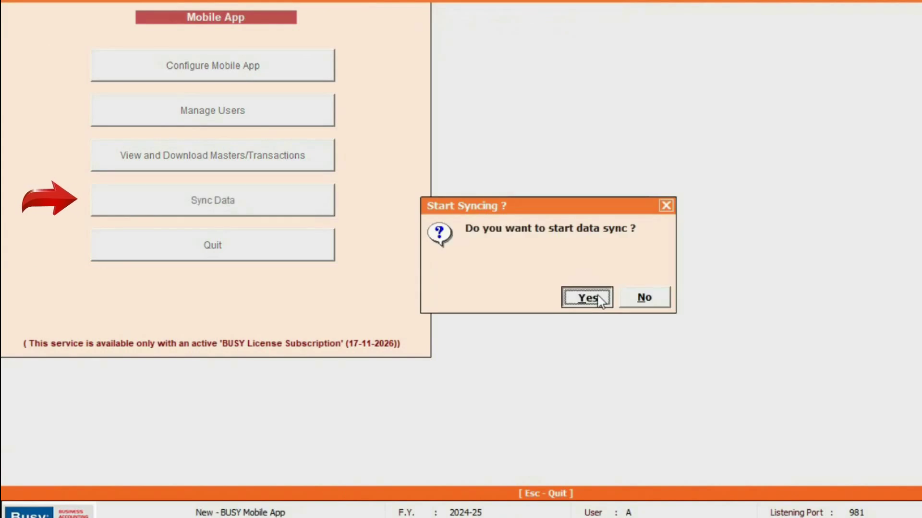
- Start syncing BUSY company data with the mobile server
click(591, 297)
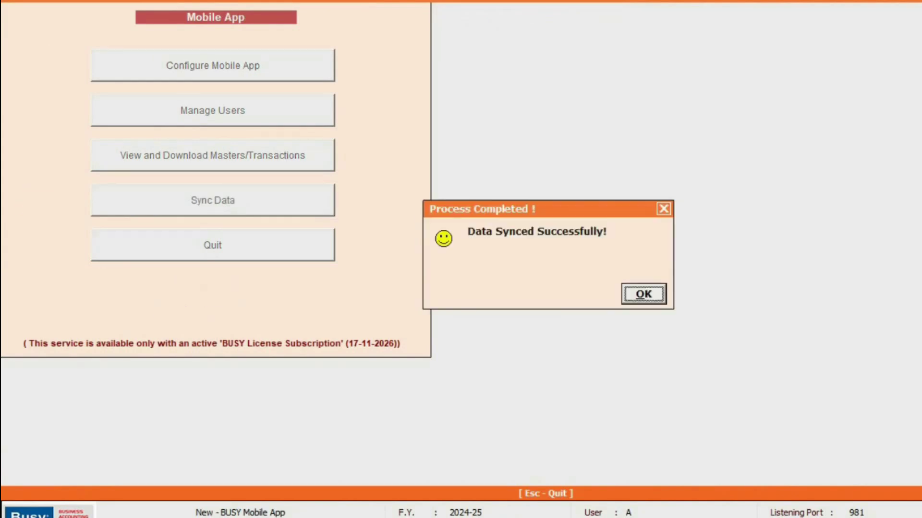